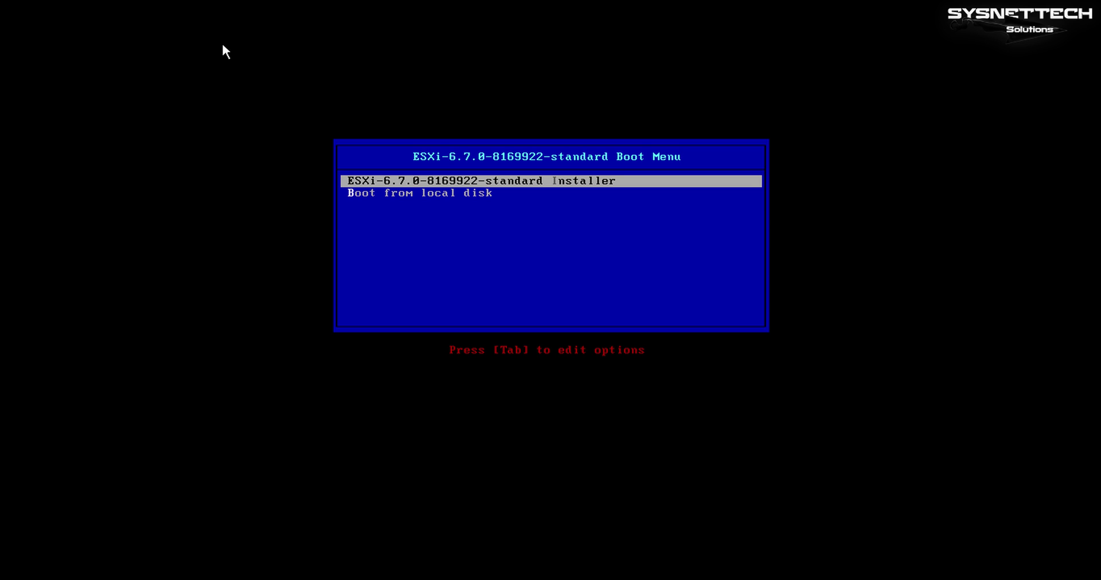
- Start the ESXi-6.7.0-8169922-standard installer, continue past the welcome message and accept the end user license agreement
key(Return)
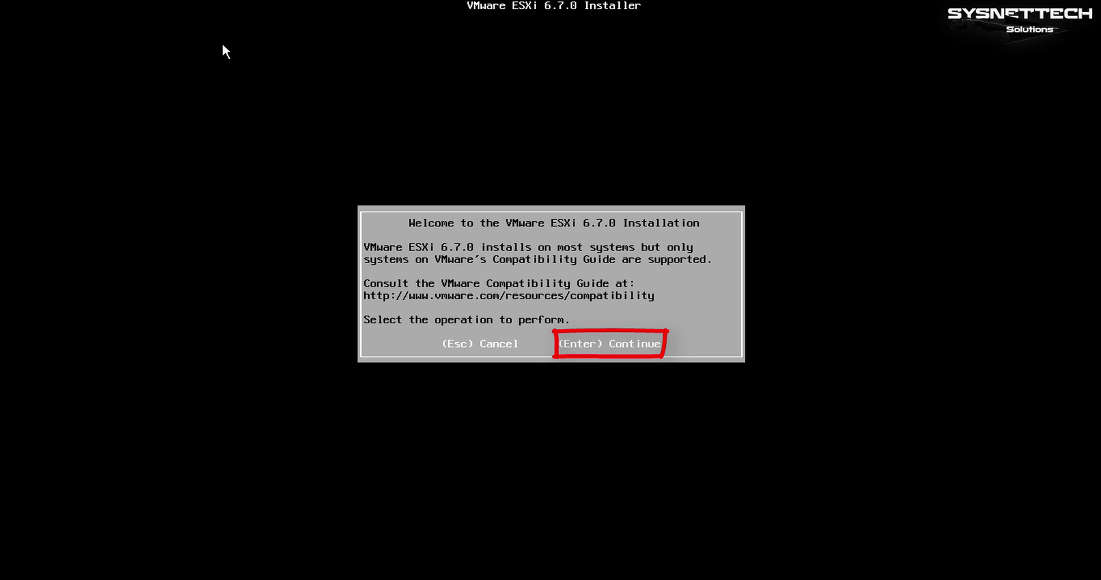
key(Return)
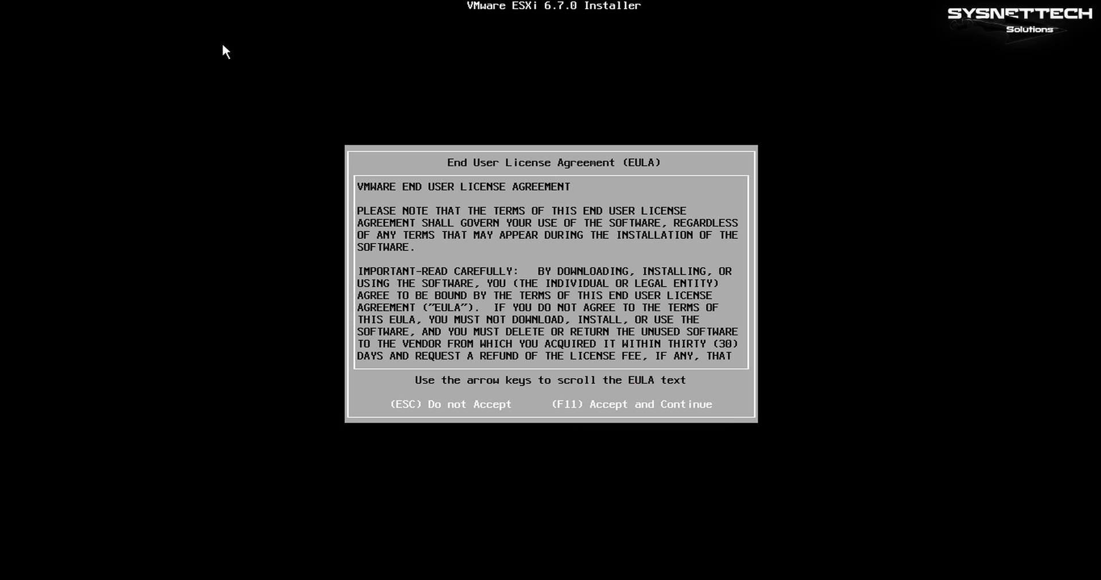
key(F11)
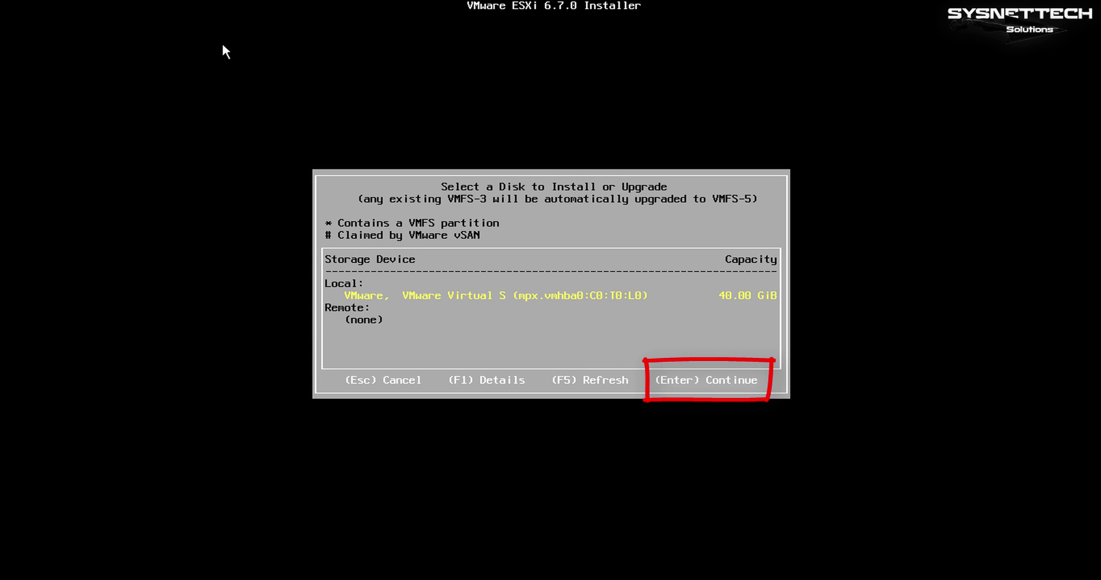
- Choose the 40 GiB local VMware virtual disk as the installation target and US Default as the keyboard layout
key(Return)
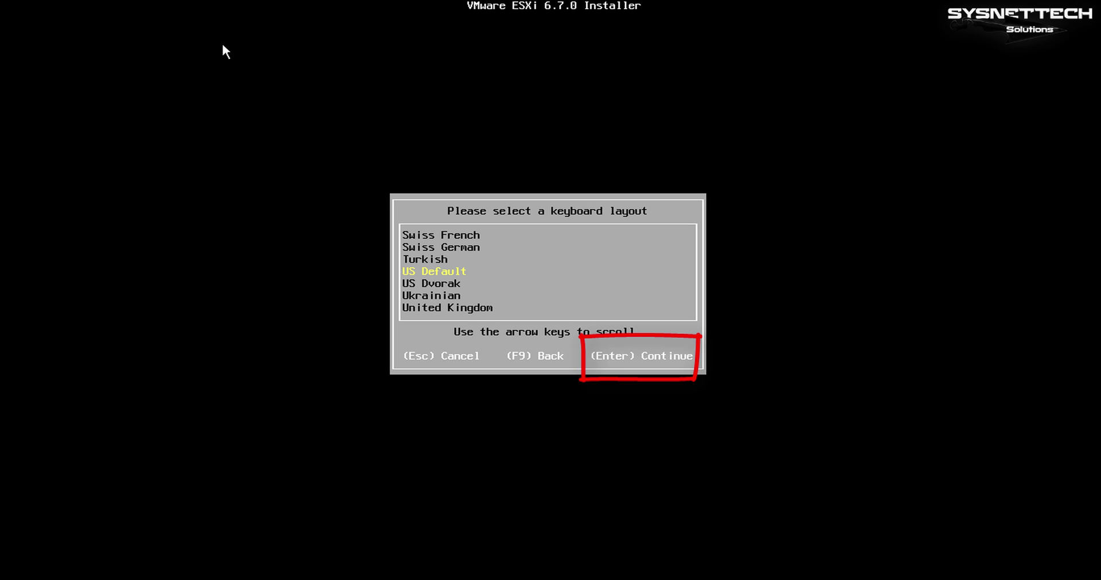
key(Return)
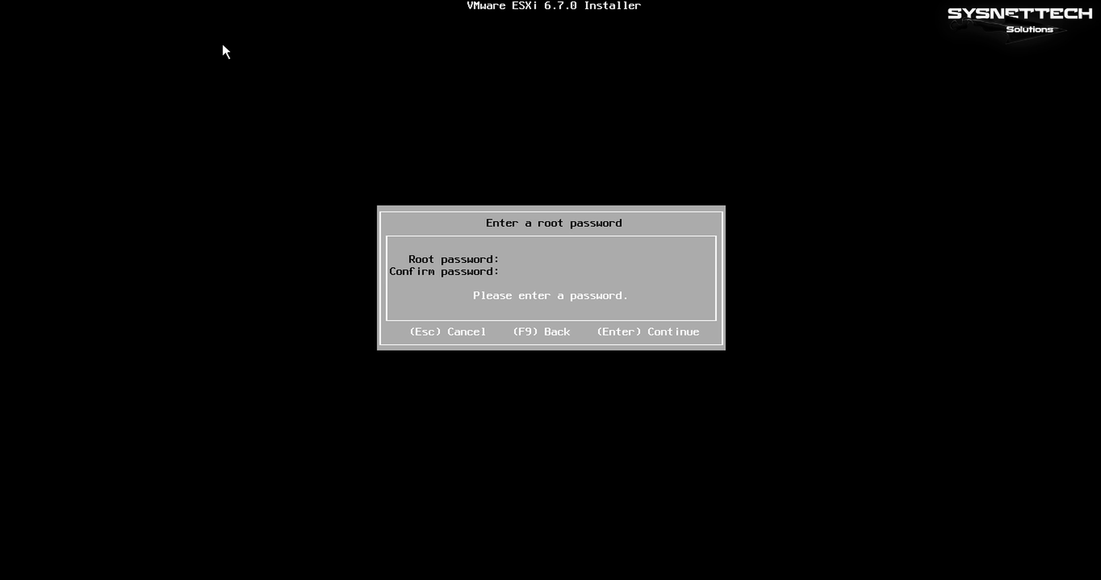
- Enter and confirm the root password for the new ESXi host
text(***)
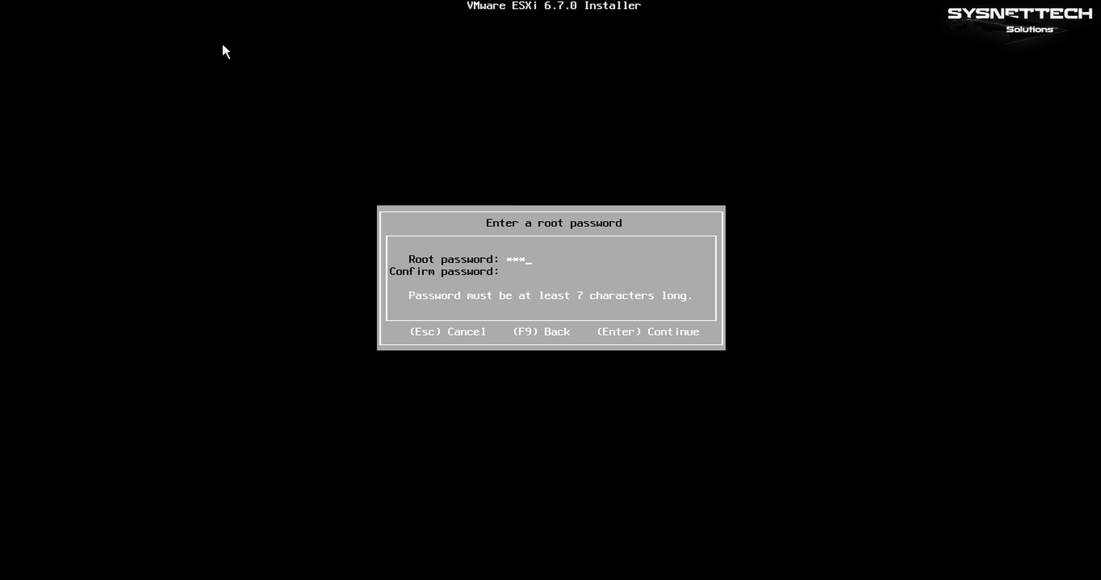
text(*****)
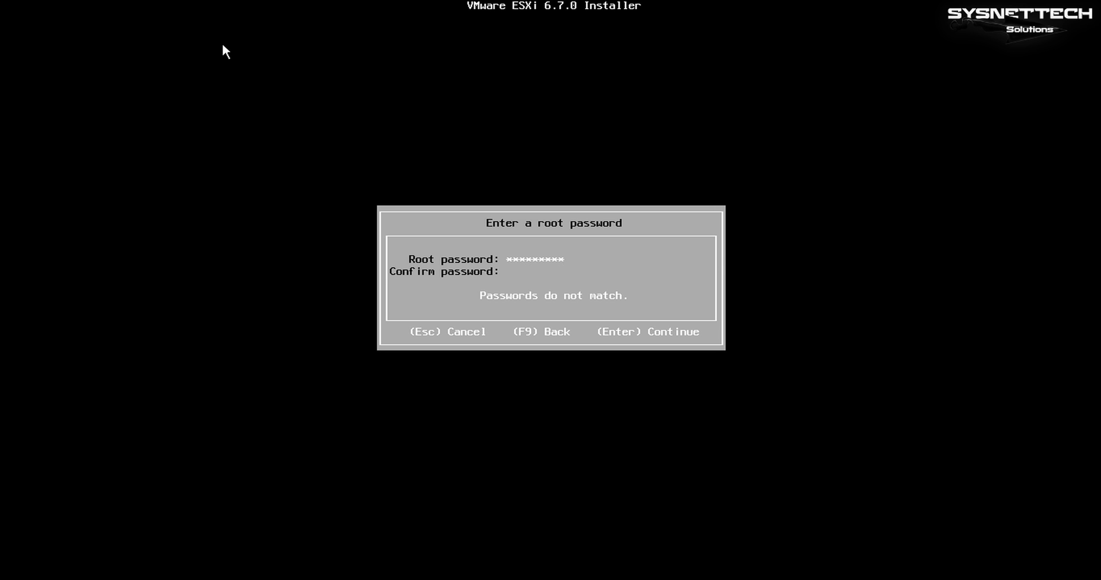
text(************)
key(Return)
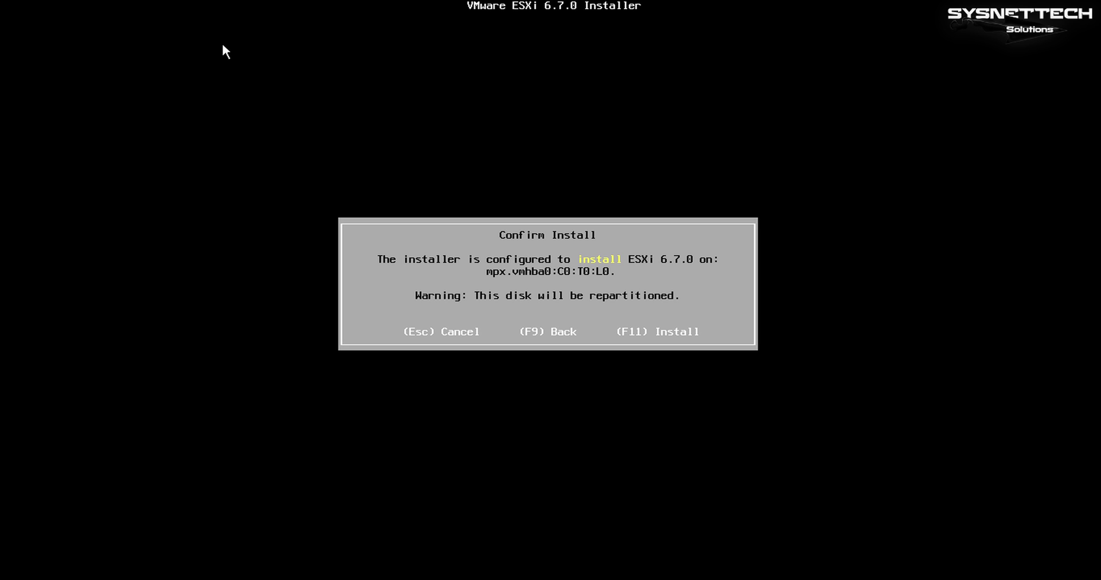
- Install ESXi 6.7.0 on the selected disk and reboot the server when the installation is complete
key(F11)
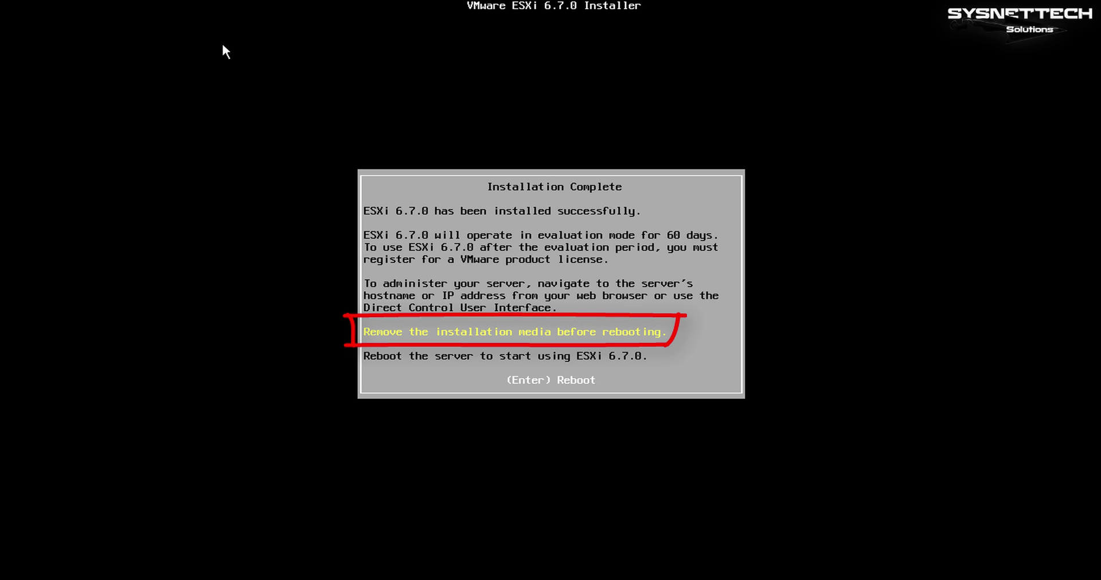
key(Return)
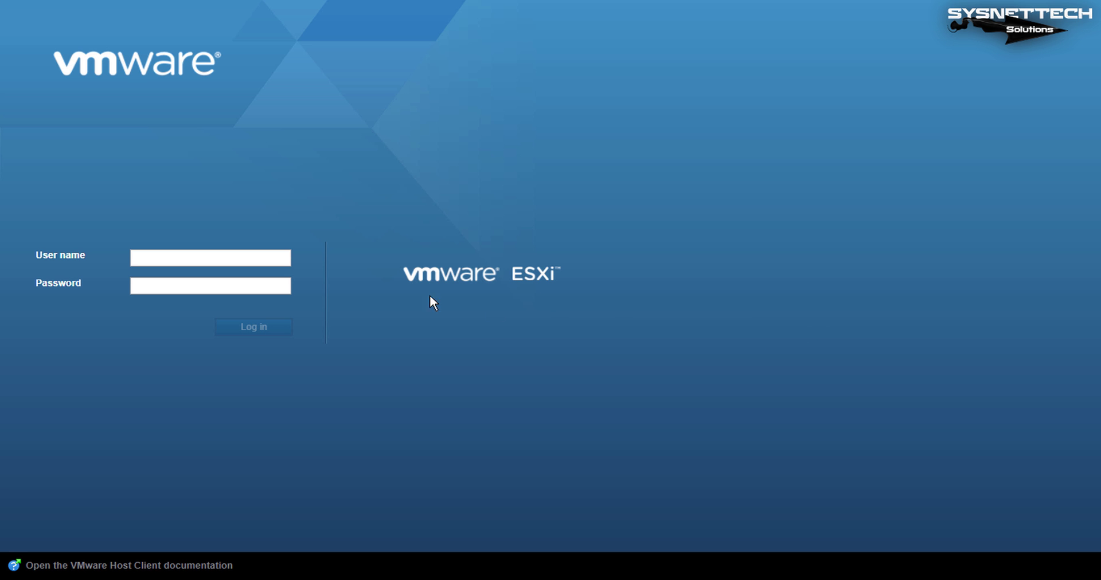
- Log in to the VMware Host Client as root with the account password, accepting participation in the Customer Experience Improvement Program
click(257, 256)
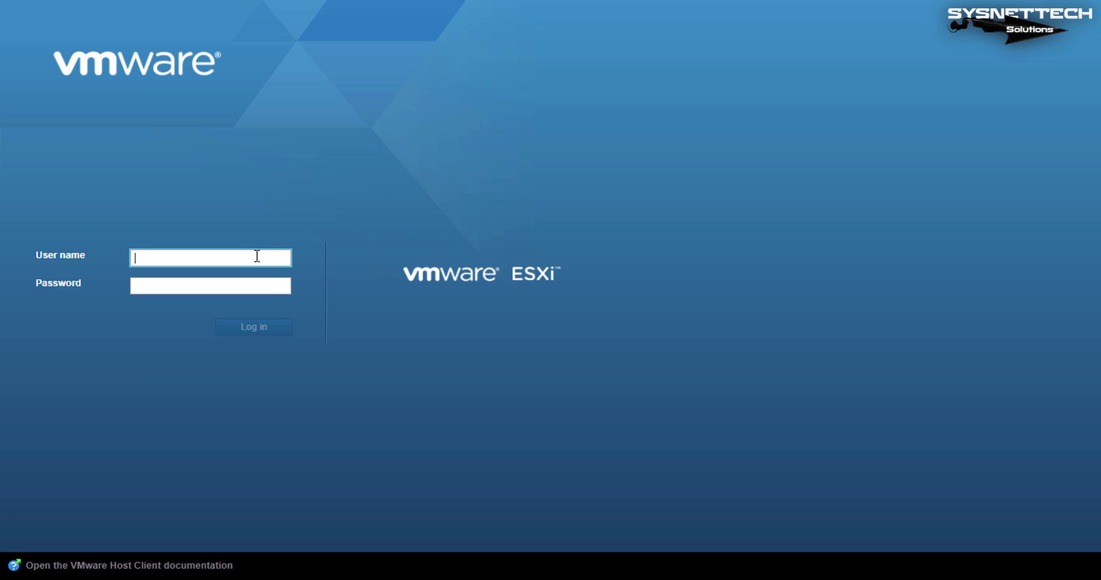
text(root)
key(Tab)
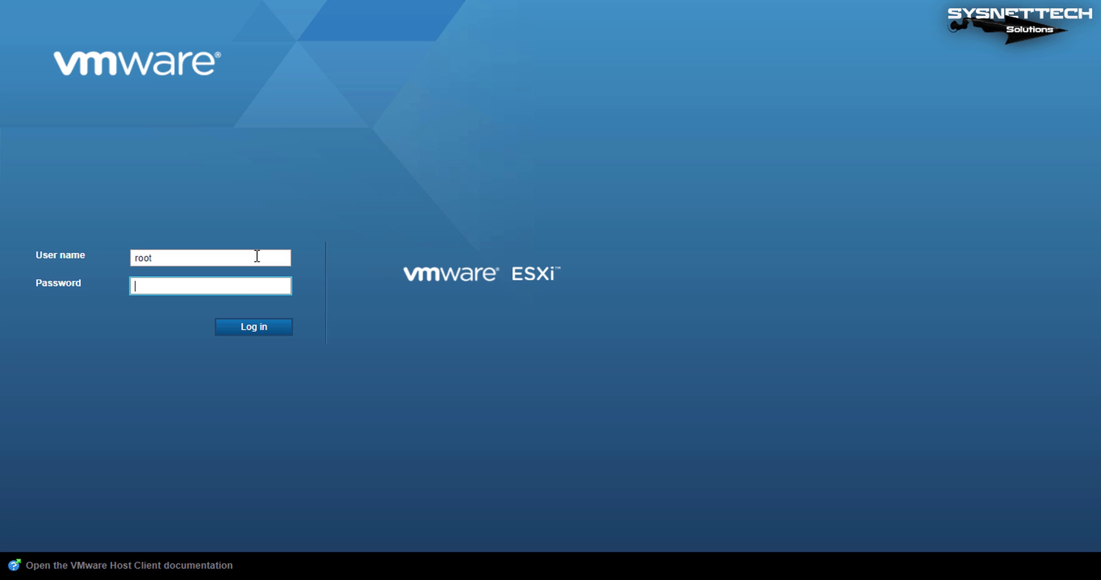
text(**********)
click(282, 328)
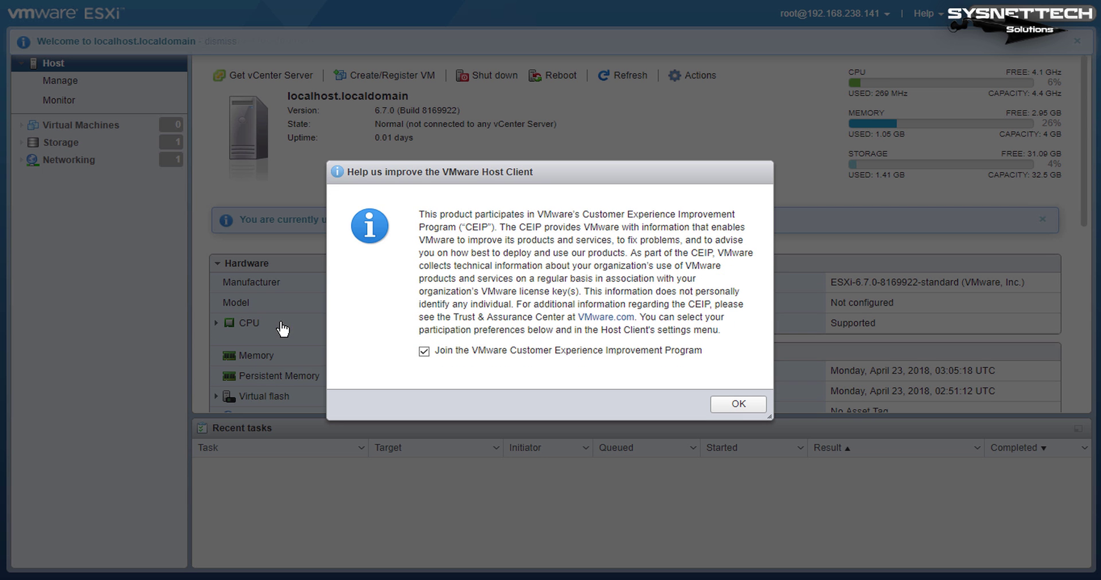
click(718, 408)
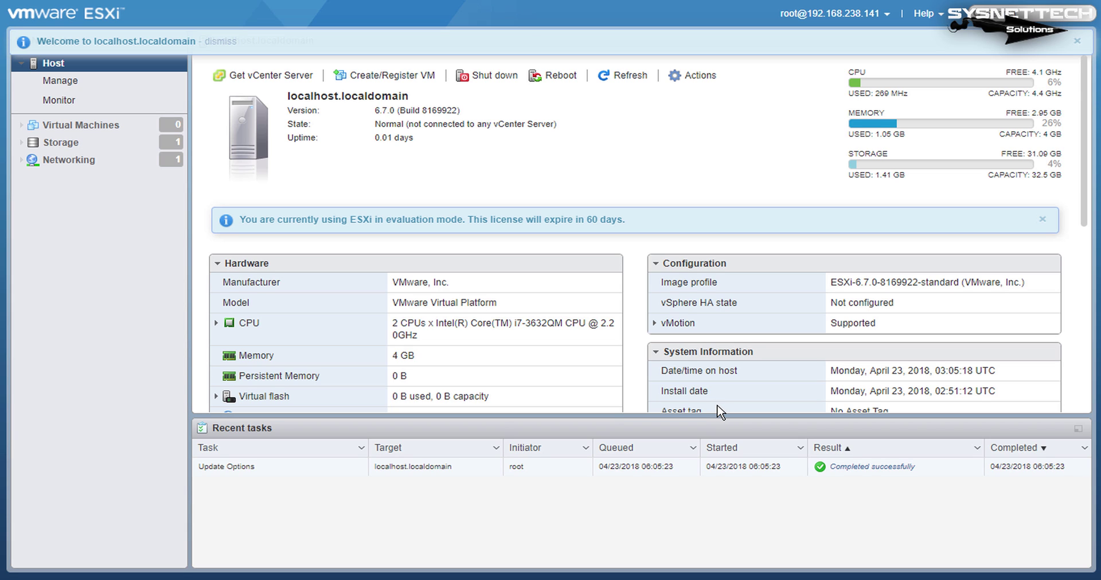
- Review the host's management pages for system, hardware, licensing, packages, services and security & users, dismissing the welcome message
click(94, 91)
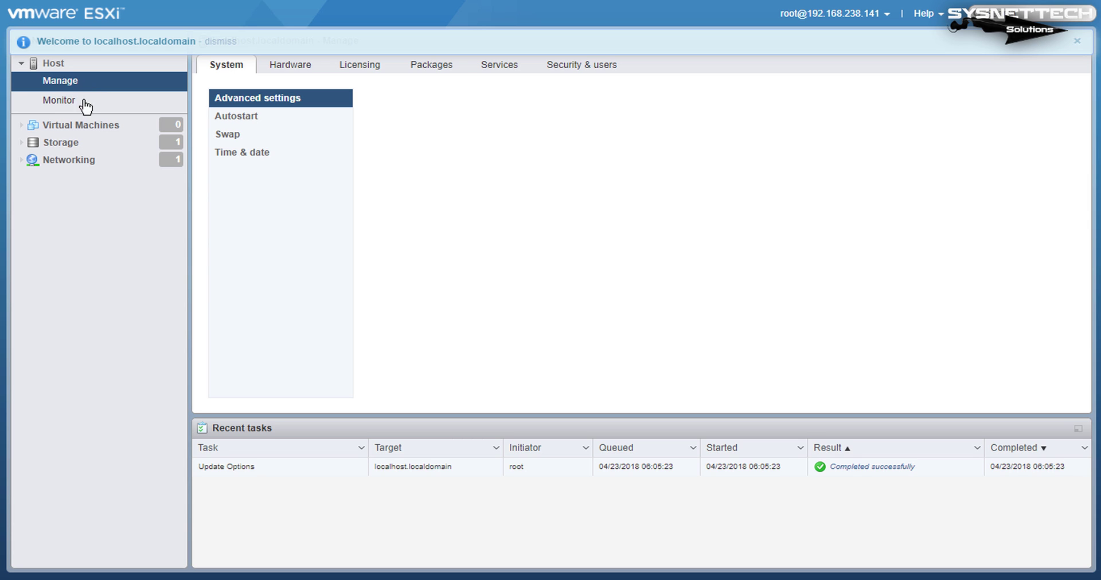
click(1078, 40)
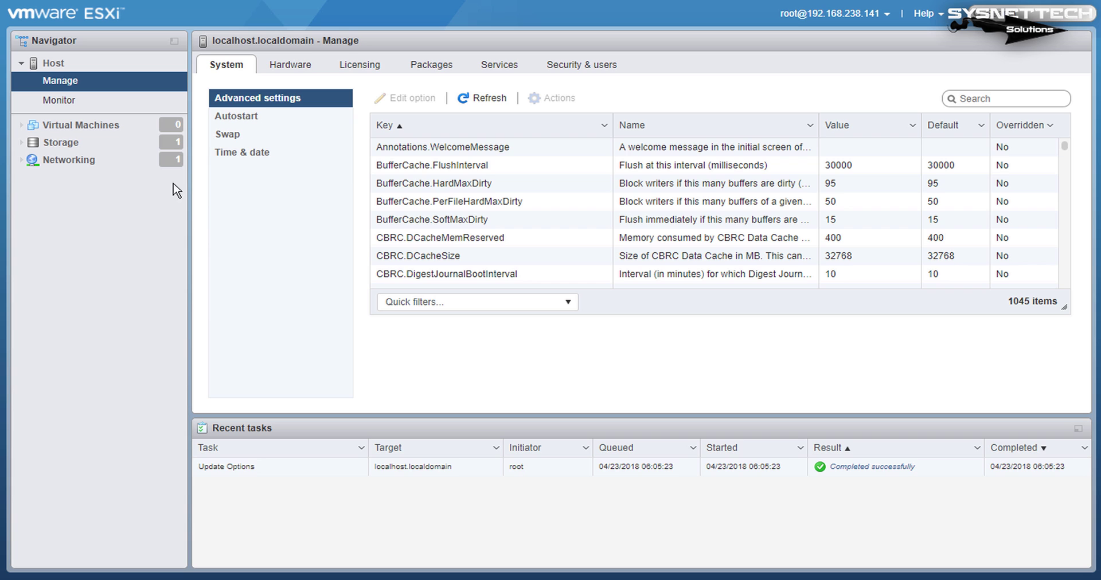
click(301, 68)
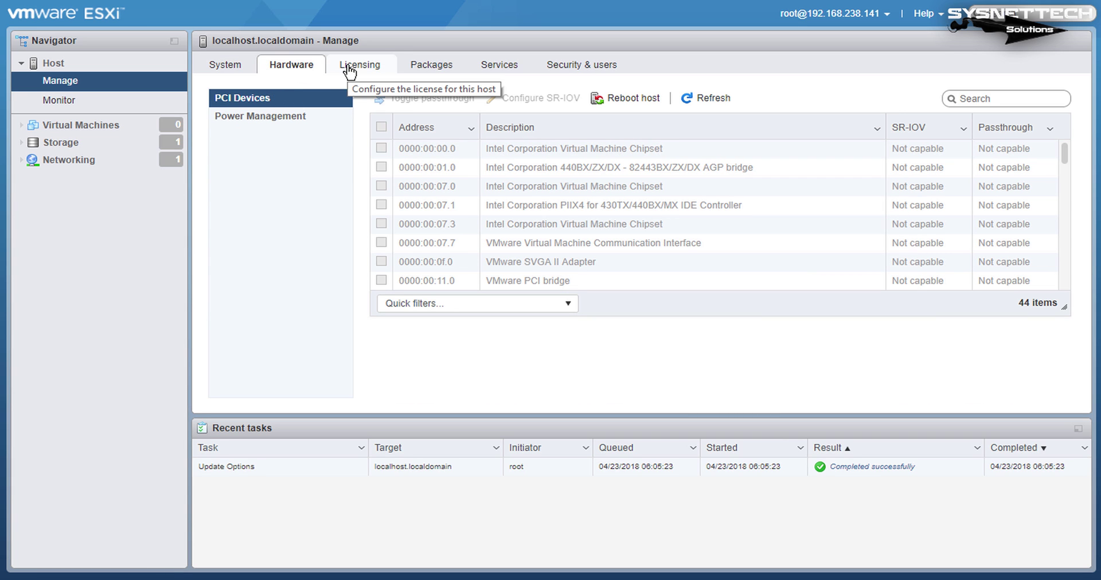
click(351, 69)
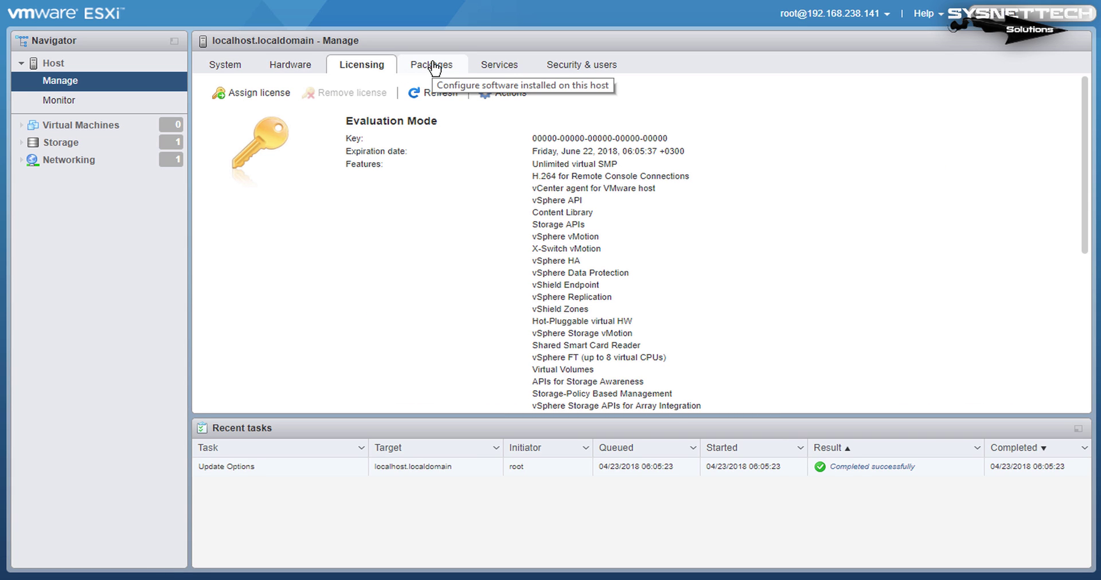
click(433, 66)
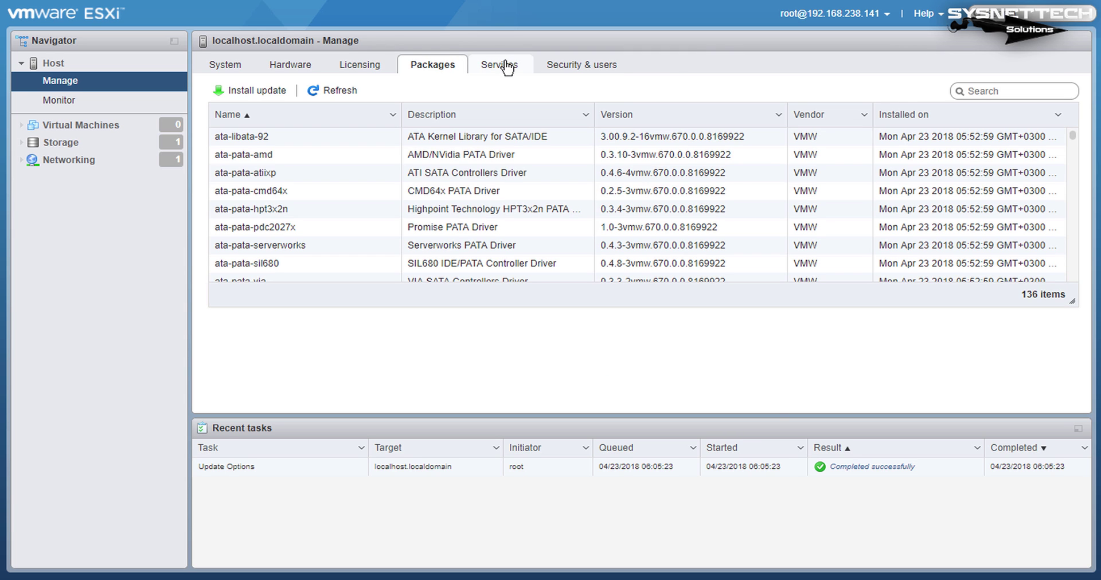
click(506, 67)
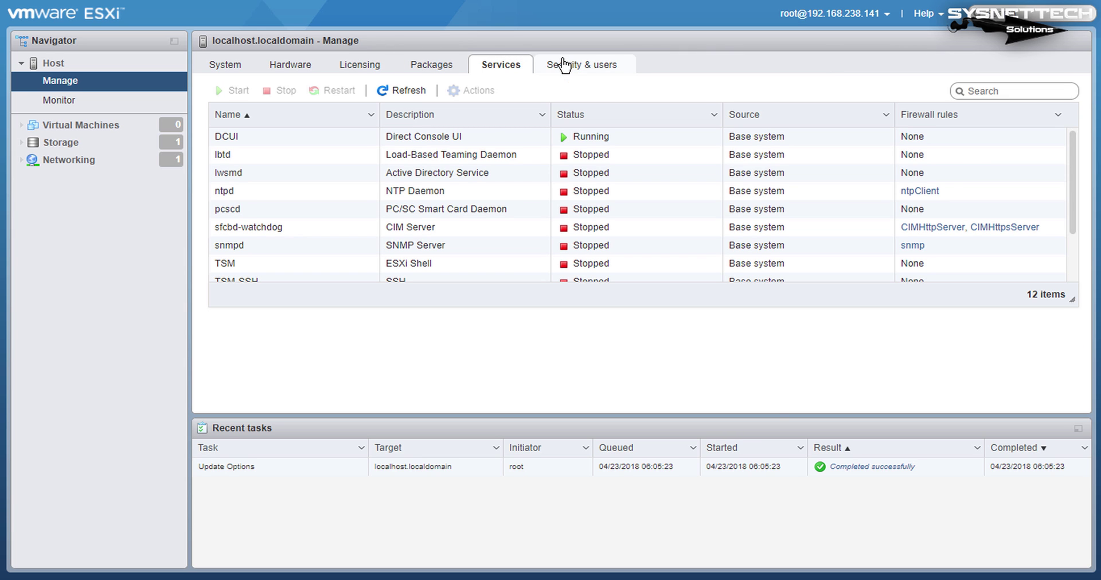
click(564, 64)
- View the host's performance monitor and virtual machine list, then dismiss the evaluation mode notice on the host overview
click(63, 101)
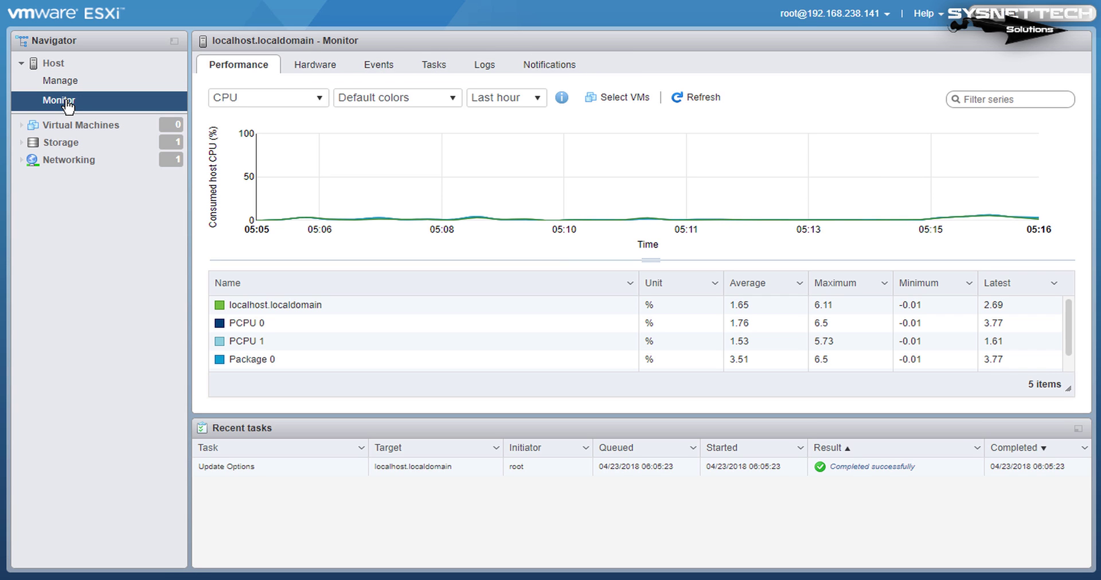
click(67, 124)
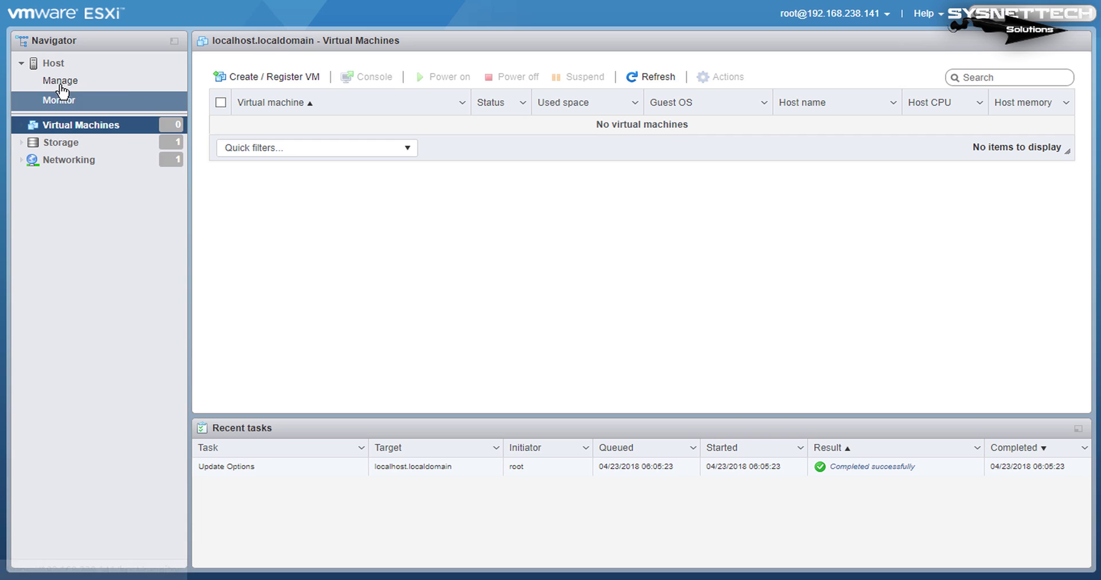
click(54, 65)
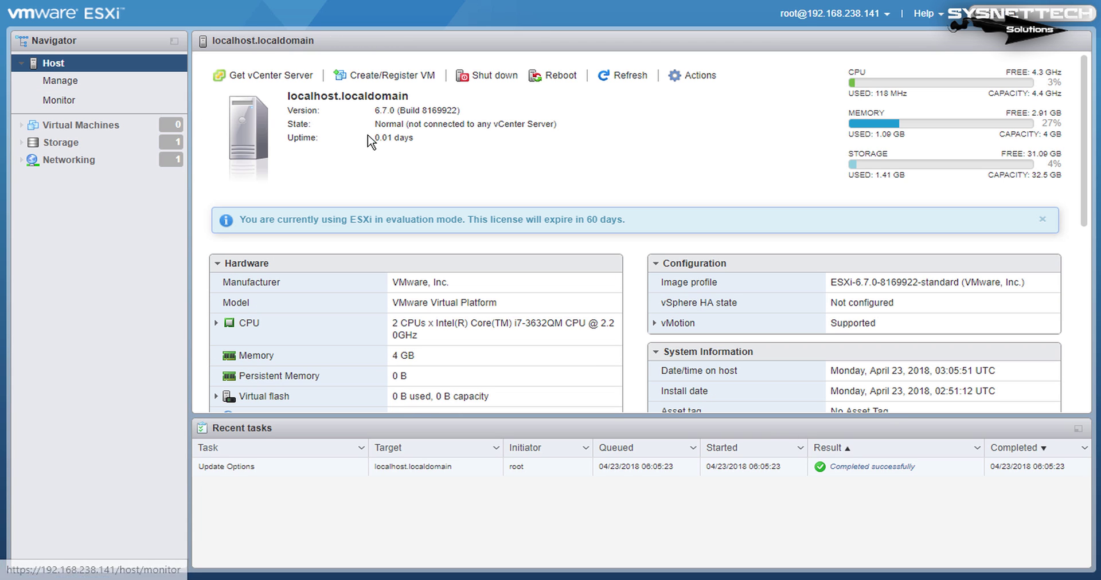
click(1042, 221)
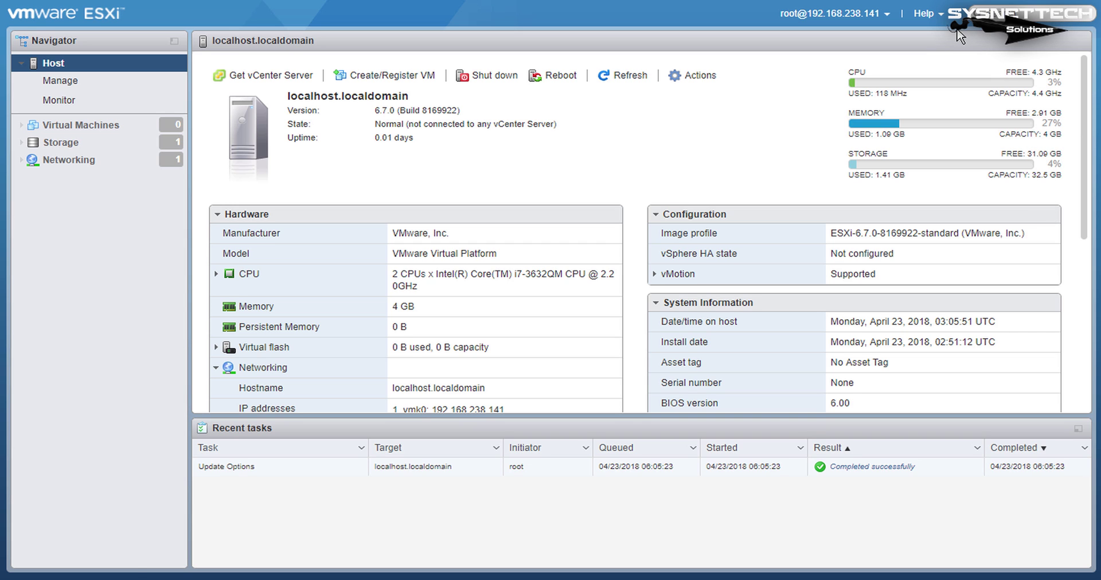
- Check the client and ESXi version and build numbers in the About information
click(930, 14)
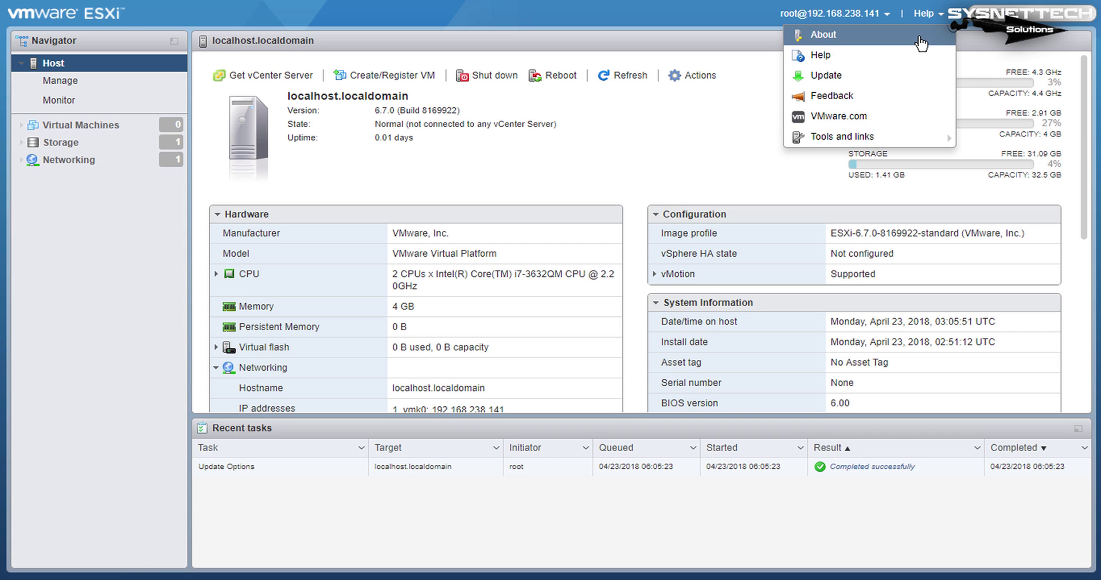
click(920, 44)
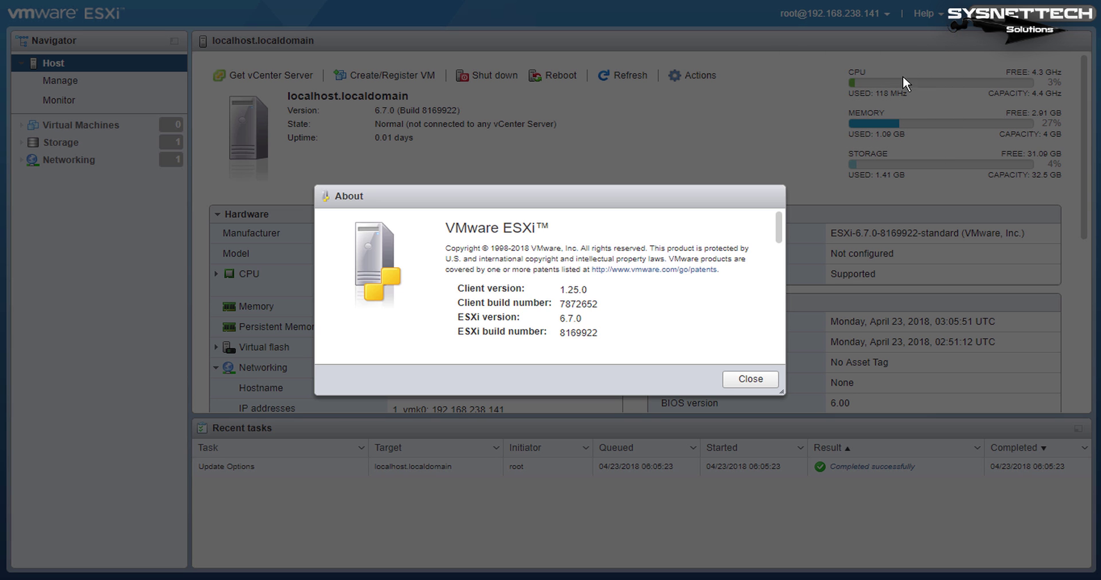
drag(583, 319, 561, 320)
right_click(560, 319)
click(657, 330)
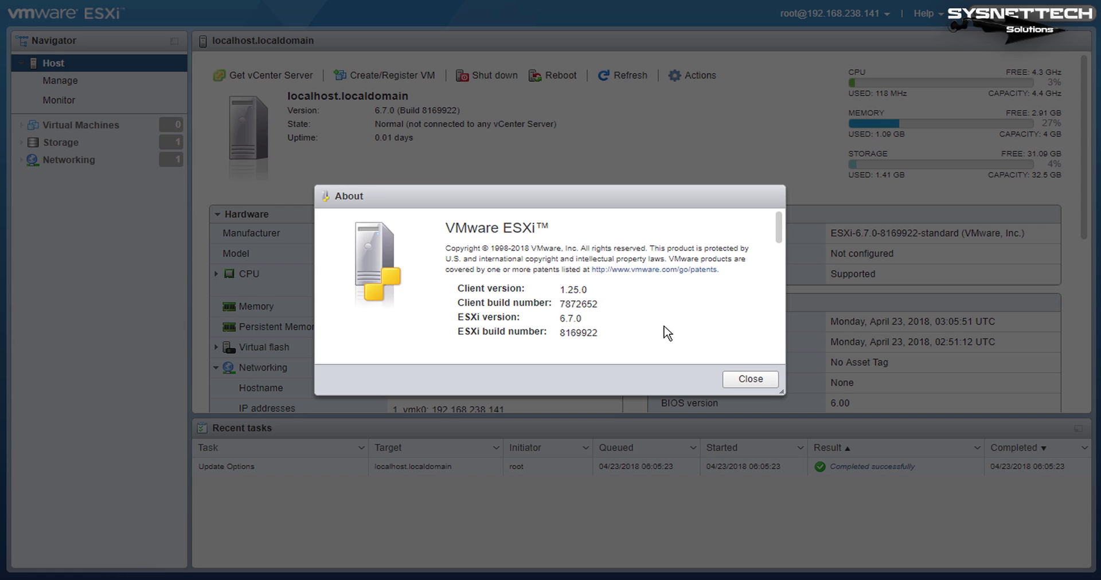